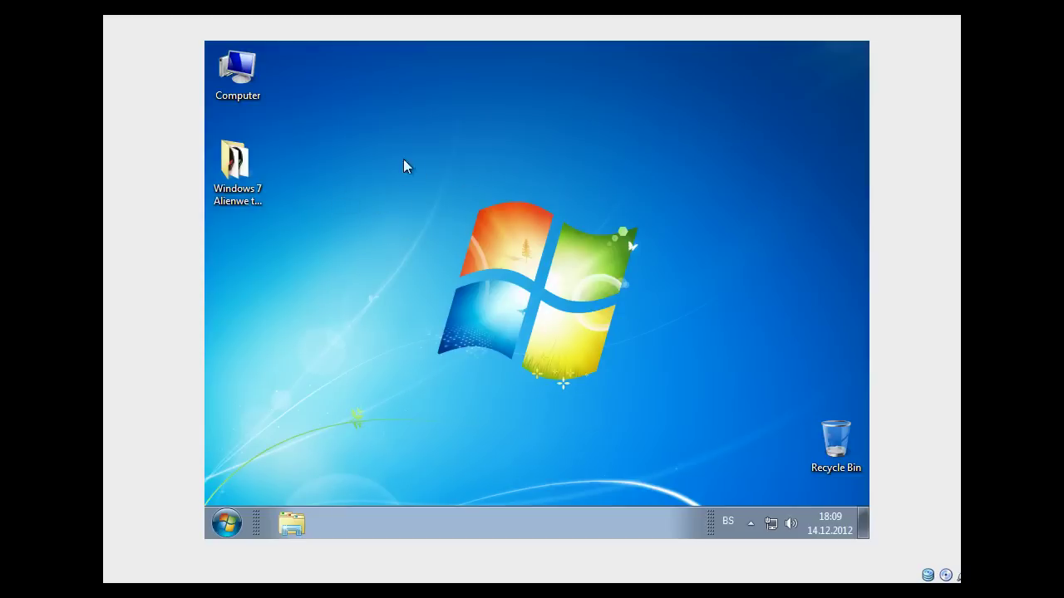
Step: Open the Windows 7 Alienwe theme folder from the desktop
left_click(265, 187)
left_click(359, 211)
left_click(245, 176)
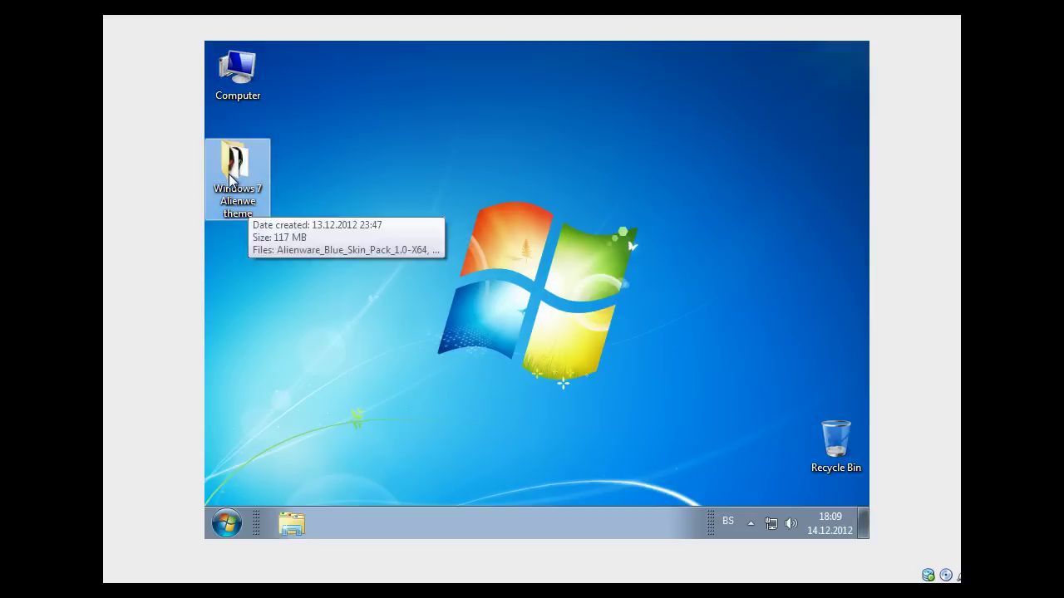
double_click(228, 174)
left_click_drag(465, 295, 454, 336)
Step: Look over the Blue, Green and Red Alienware skin pack installers in the folder
left_click(399, 158)
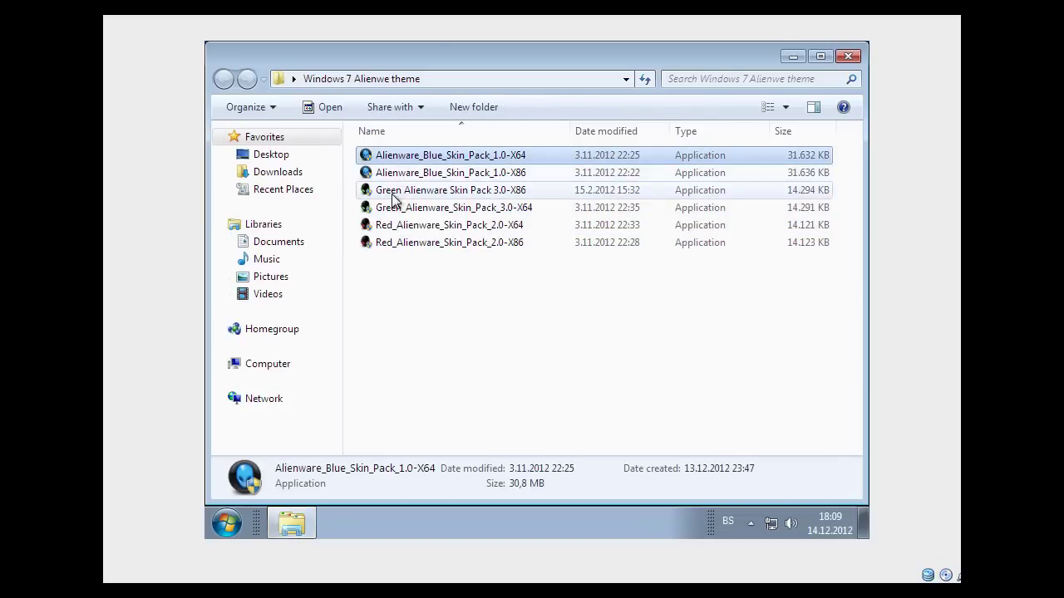
left_click(396, 208)
left_click(394, 233)
left_click_drag(408, 263, 442, 324)
left_click(401, 159)
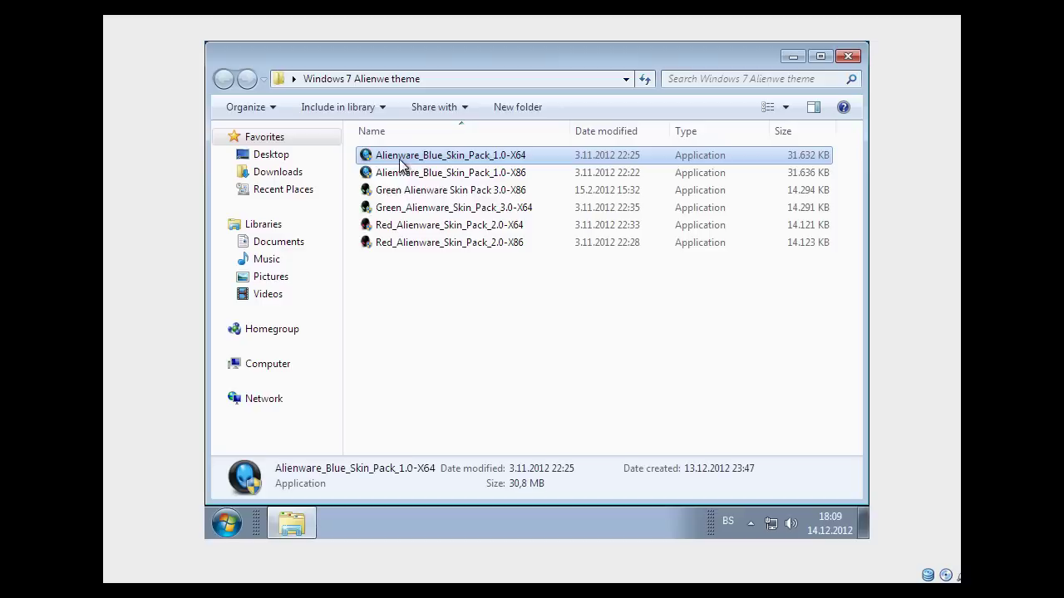
left_click(383, 191)
left_click(386, 231)
left_click_drag(394, 281, 442, 320)
Step: Select the Red_Alienware_Skin_Pack_2.0-X86 installer
left_click(407, 243)
left_click_drag(403, 259, 503, 309)
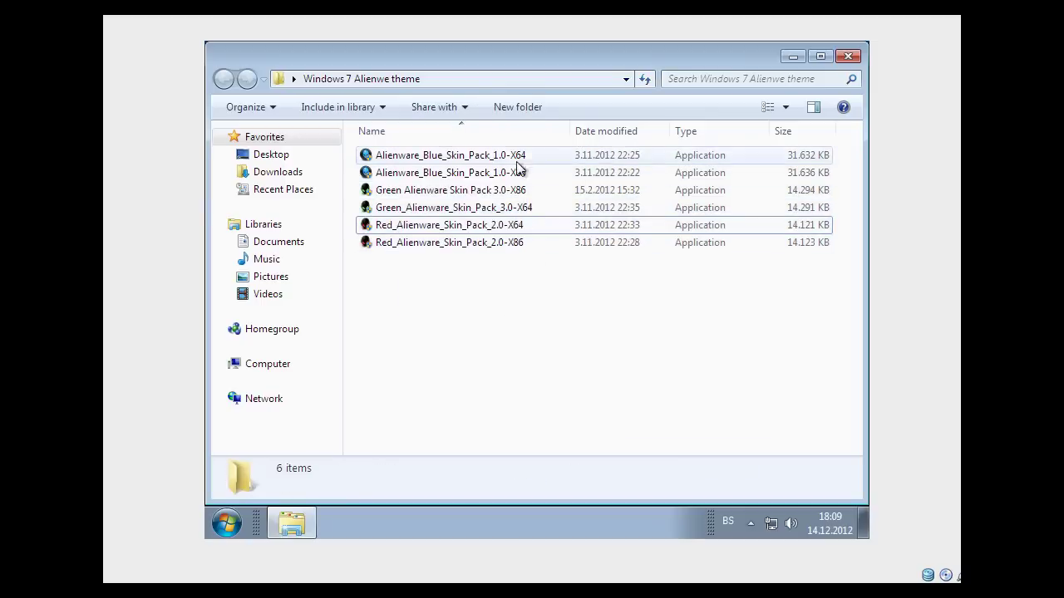
left_click_drag(519, 159, 499, 173)
left_click(505, 173)
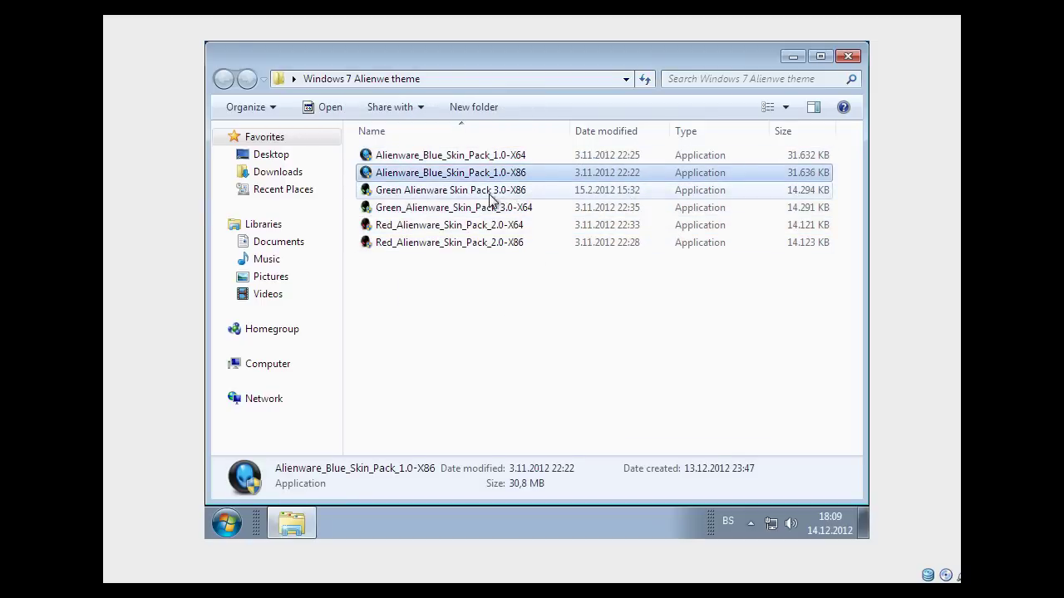
left_click_drag(436, 259, 408, 280)
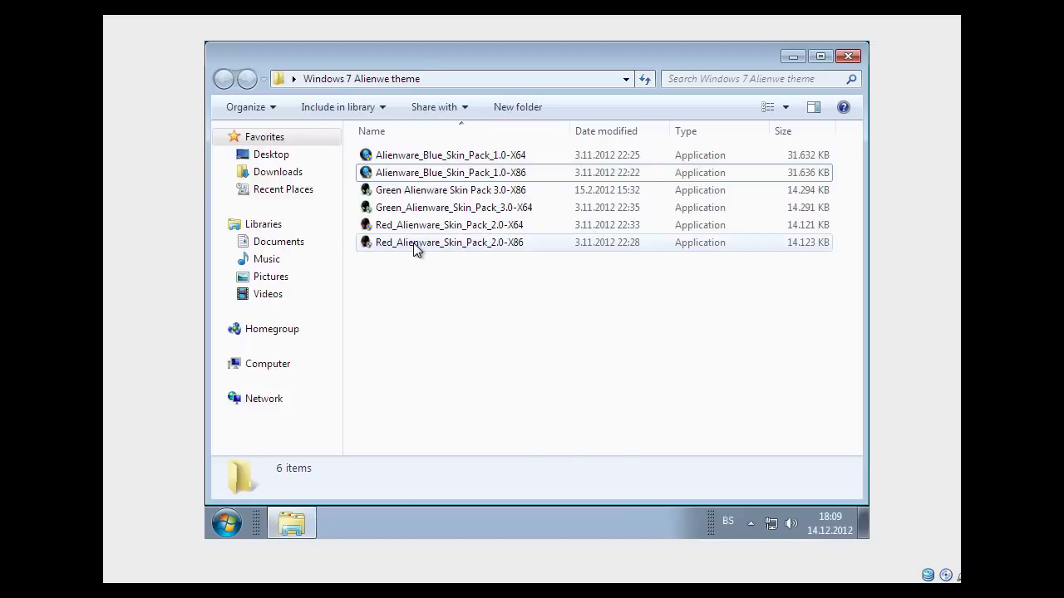
left_click(415, 249)
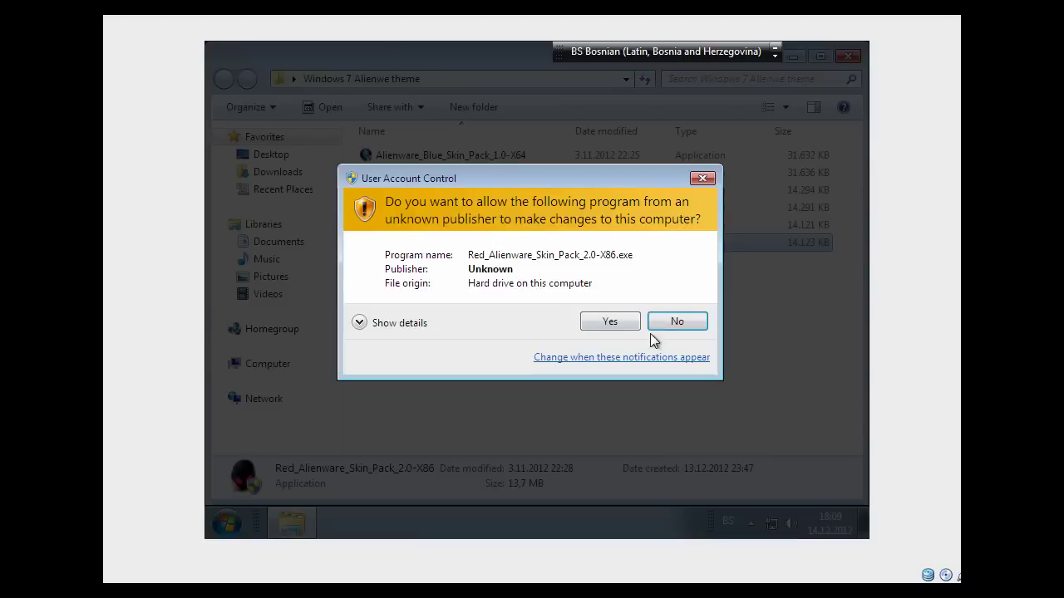
Step: Let the Red skin pack installer run, then accept its license agreement
left_click(630, 323)
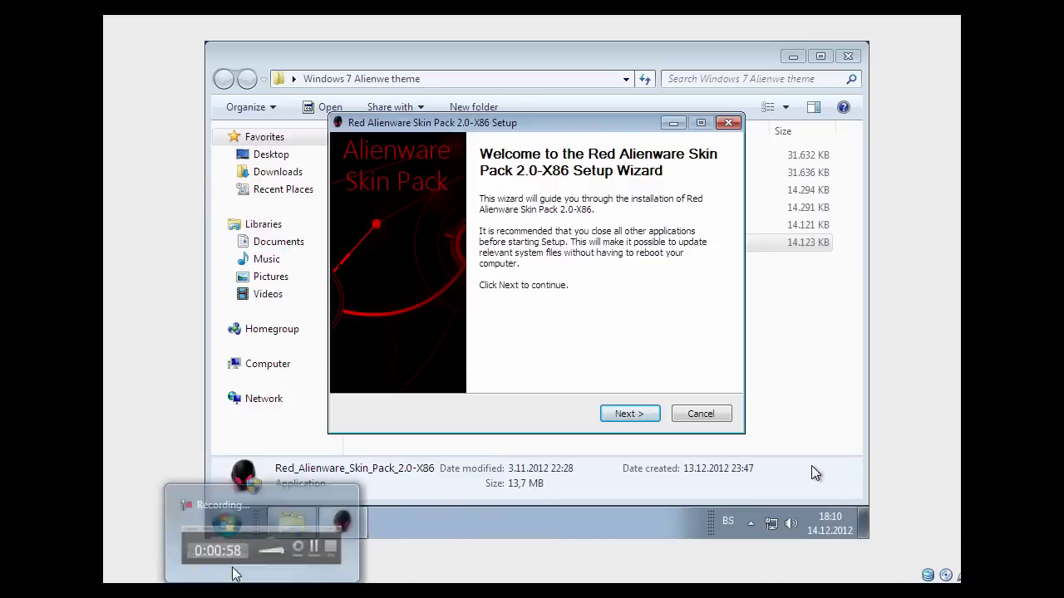
left_click(646, 420)
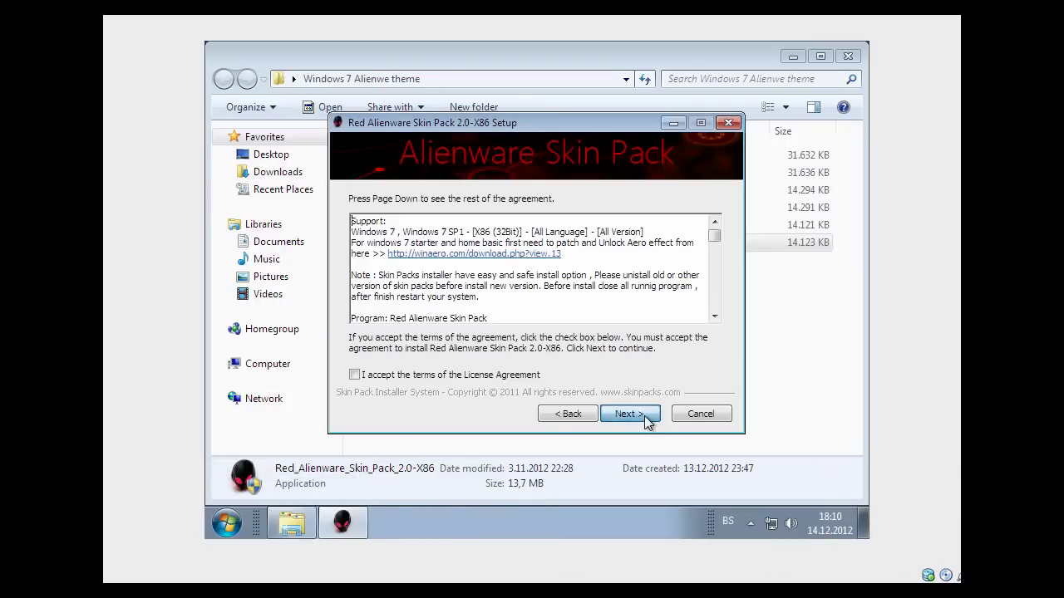
left_click(364, 375)
left_click(625, 414)
Step: Decline the IB MyStart search engine, Incredibar homepage and toolbar offers
left_click(355, 278)
left_click(354, 320)
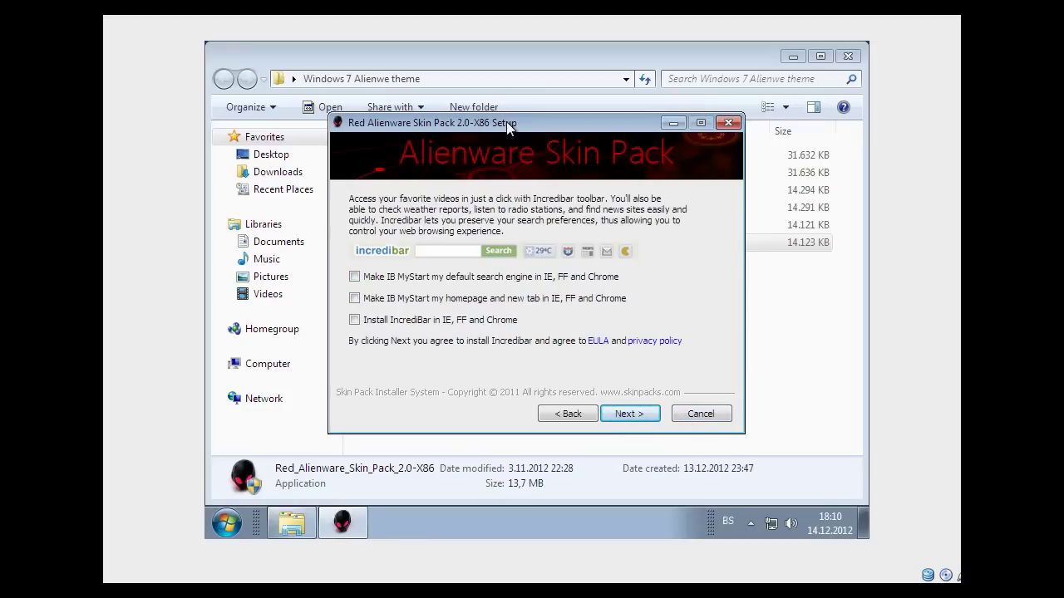
left_click_drag(507, 121, 479, 104)
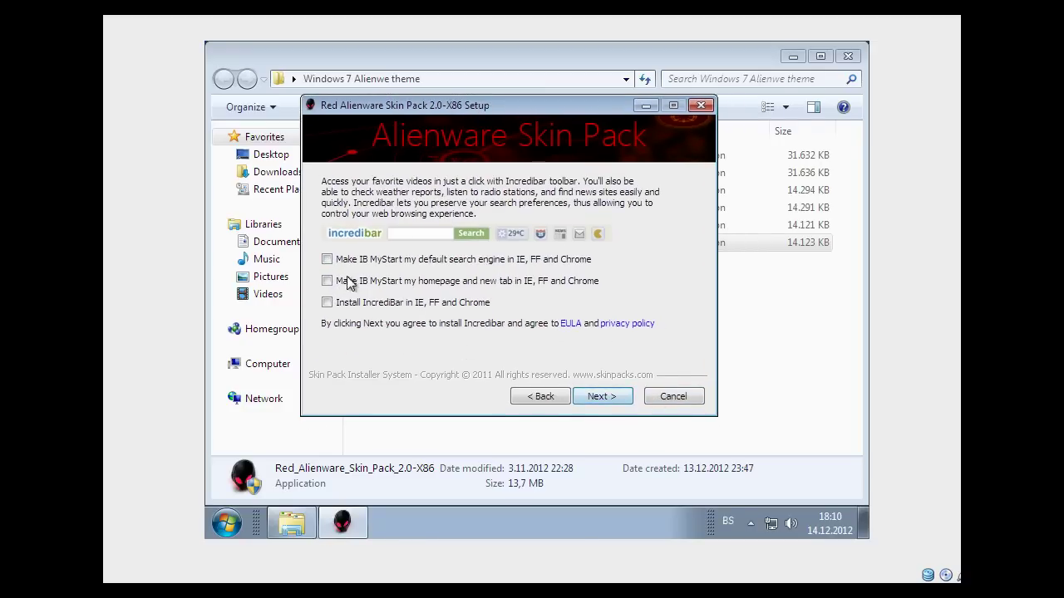
left_click(614, 395)
left_click(453, 255)
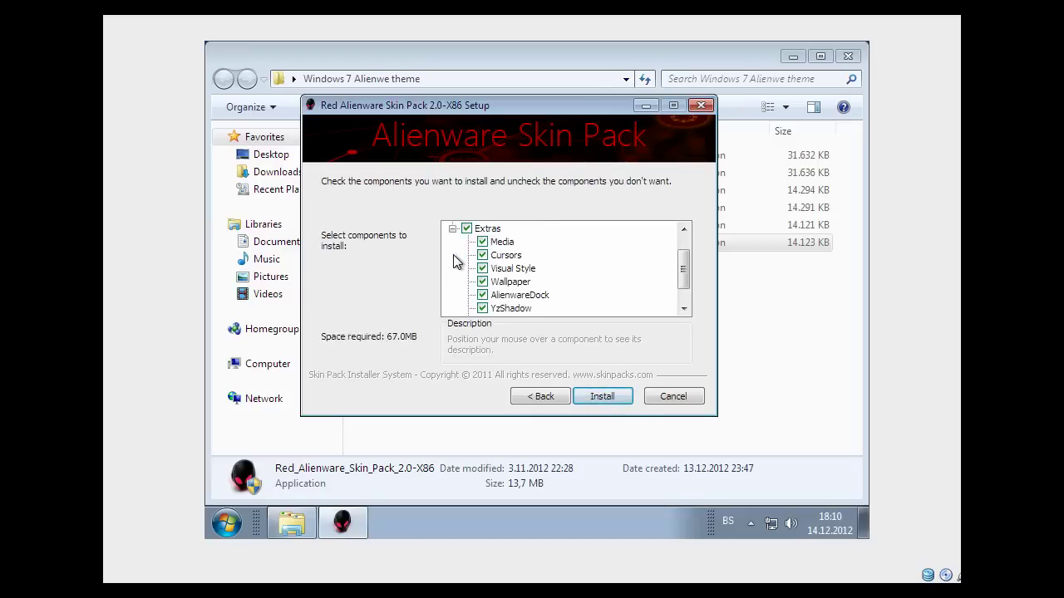
left_click_drag(683, 273, 683, 237)
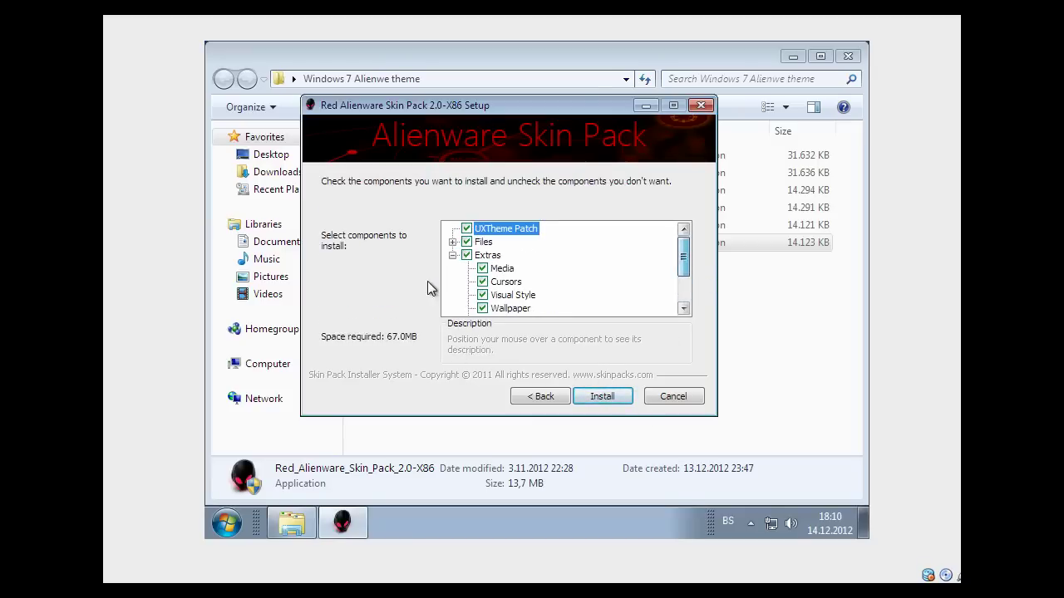
left_click(452, 255)
left_click(452, 256)
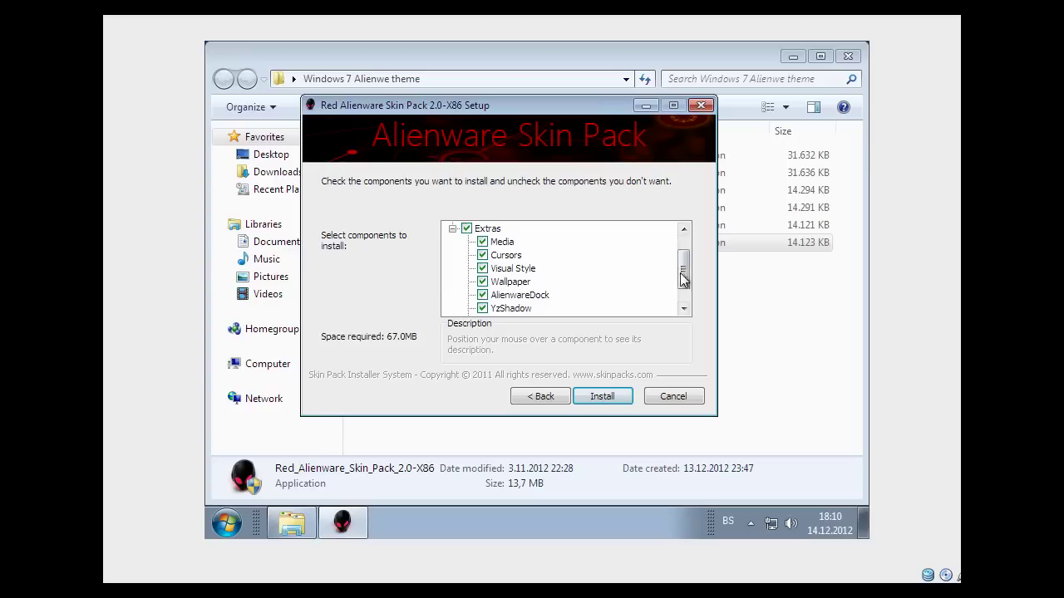
mouse_move(687, 273)
left_mouse_down()
mouse_move(683, 286)
mouse_move(680, 255)
mouse_move(683, 287)
left_mouse_up()
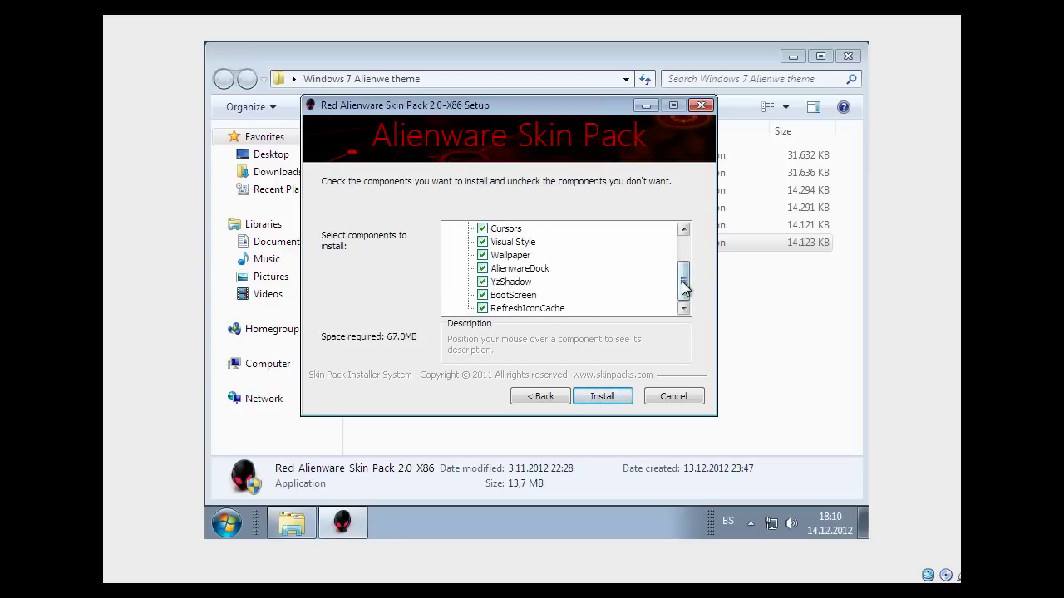
scroll(684, 285, "up", 2)
left_click(492, 283)
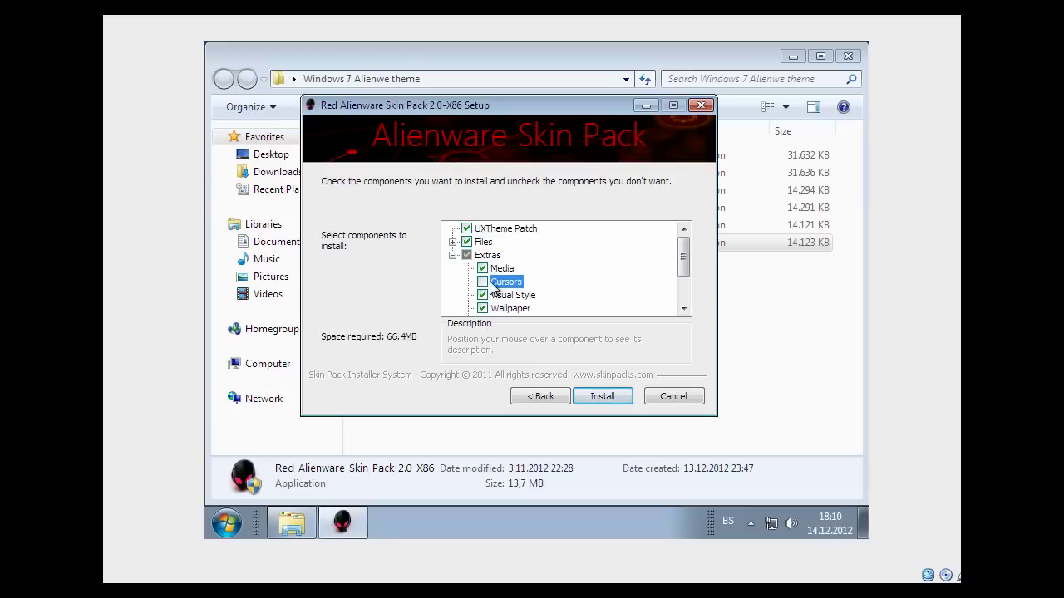
left_click(452, 255)
left_click(452, 255)
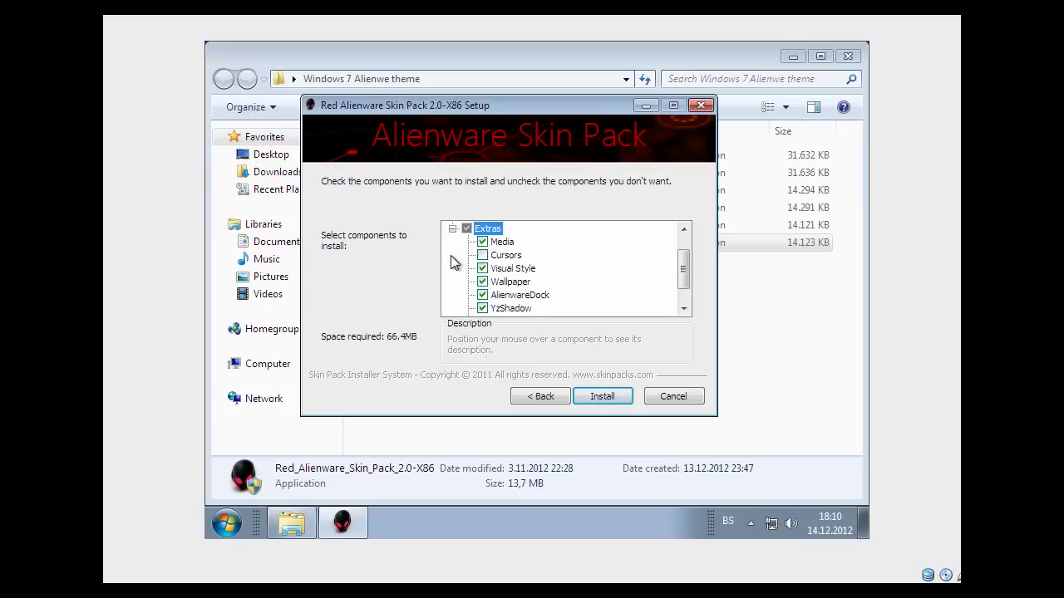
left_click(483, 256)
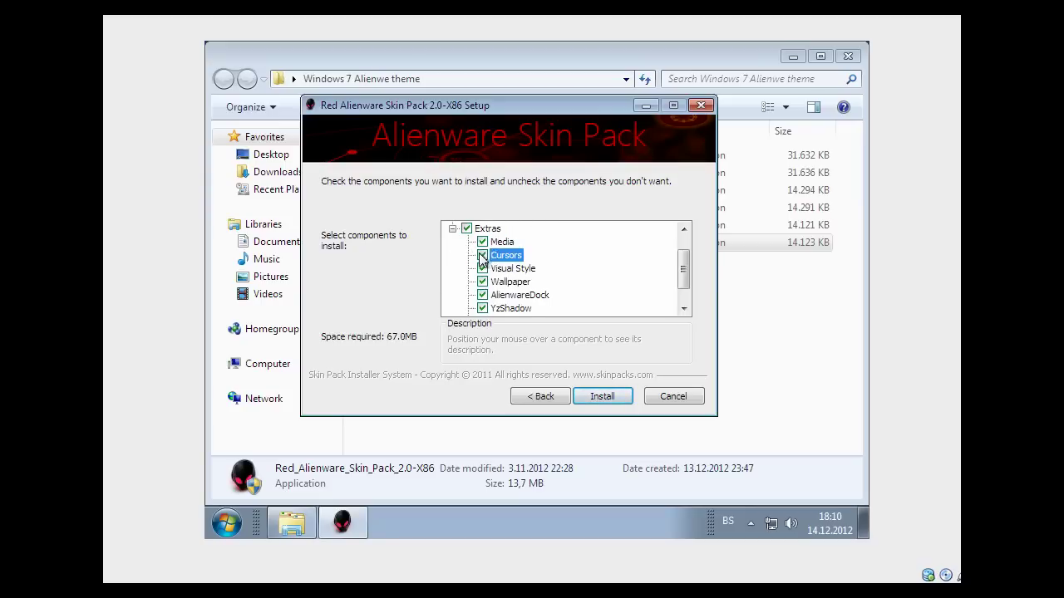
left_click_drag(686, 269, 679, 300)
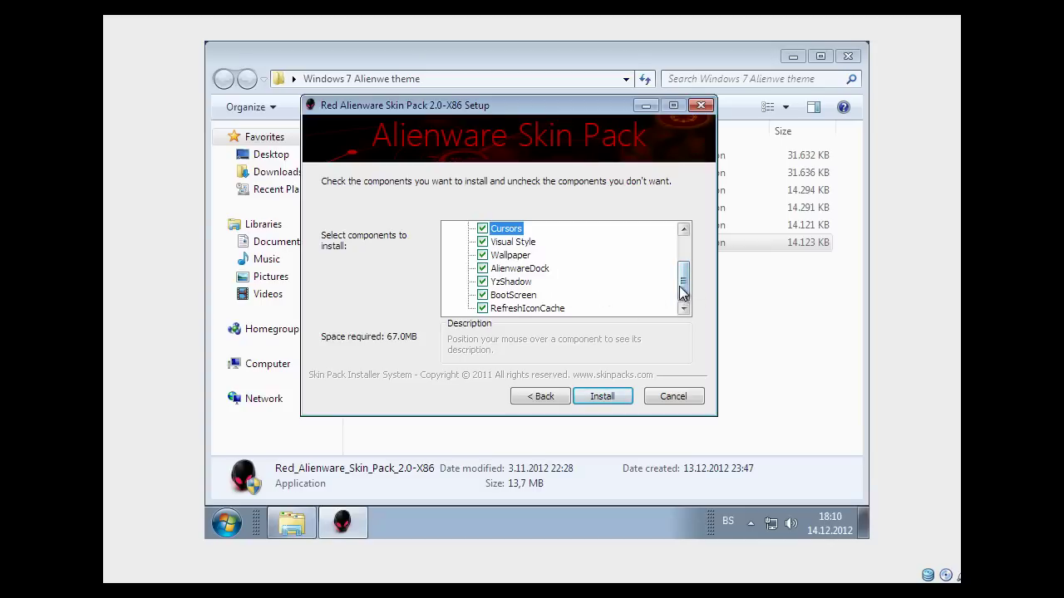
left_click_drag(683, 290, 684, 258)
left_click(453, 255)
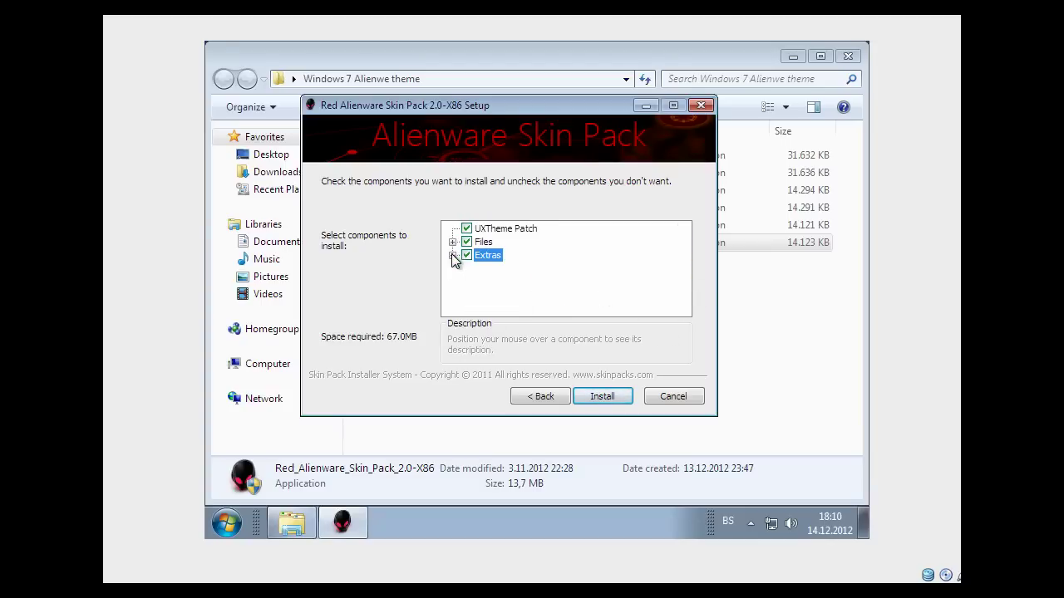
Step: Install the Red Alienware Skin Pack and advance to the Reboot now completion page
left_click(605, 396)
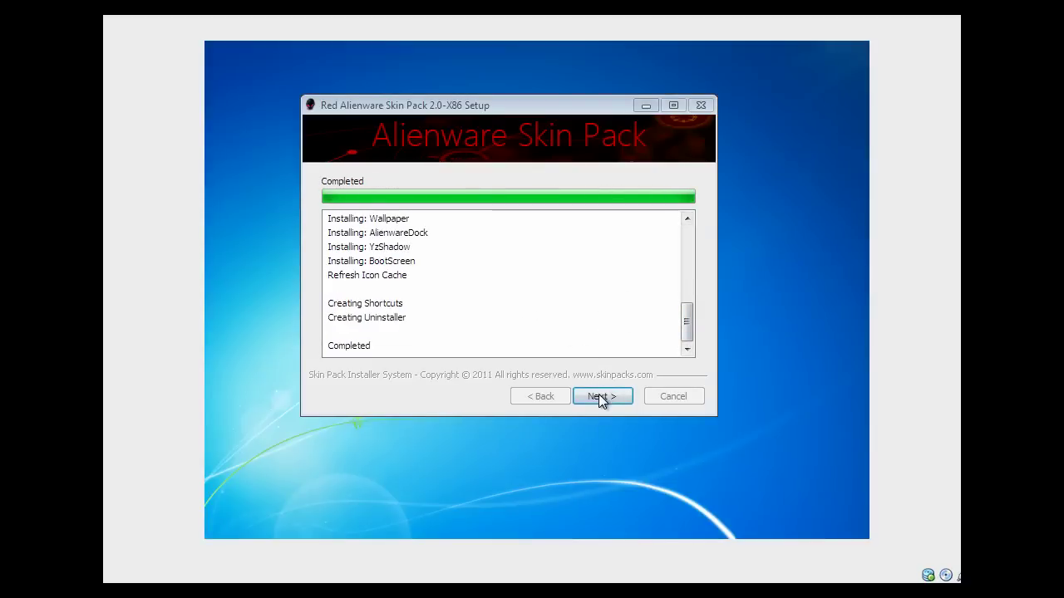
left_click(602, 398)
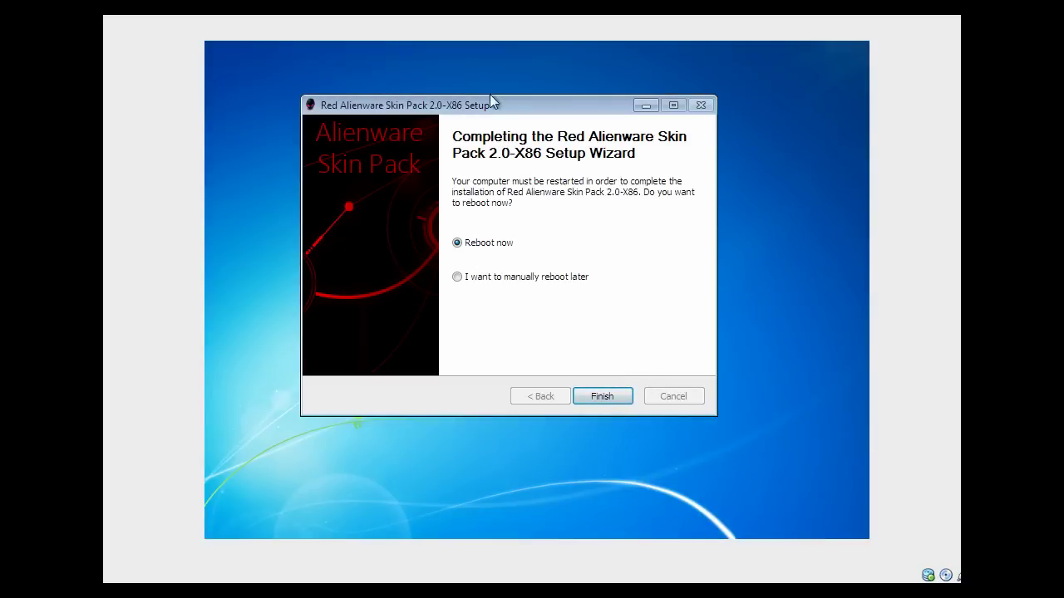
mouse_move(498, 105)
left_mouse_down()
mouse_move(463, 113)
mouse_move(490, 107)
left_mouse_up()
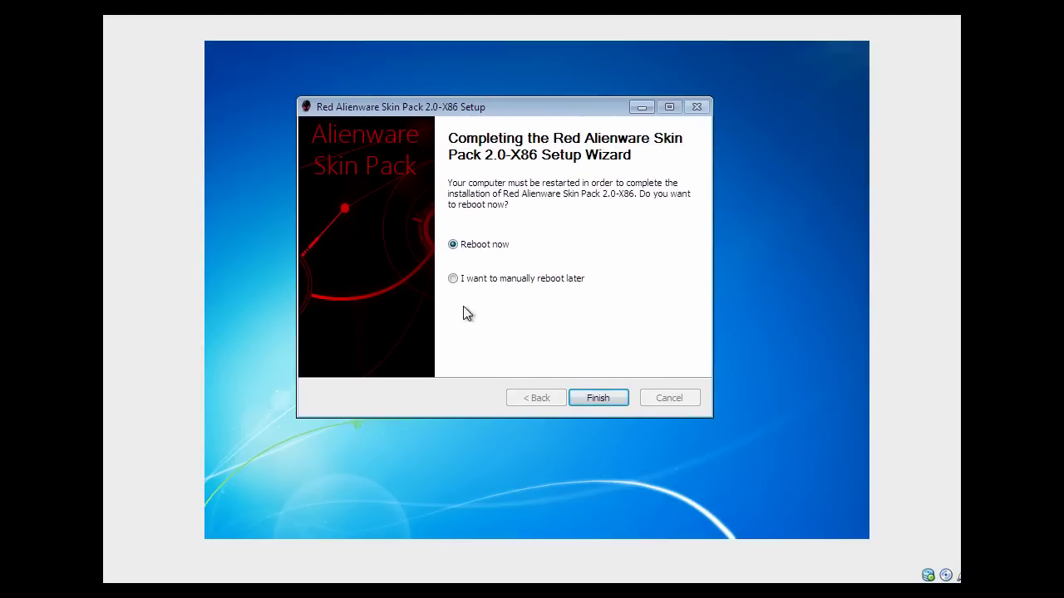
Step: Finish the skin pack setup with Reboot now selected
left_click(585, 402)
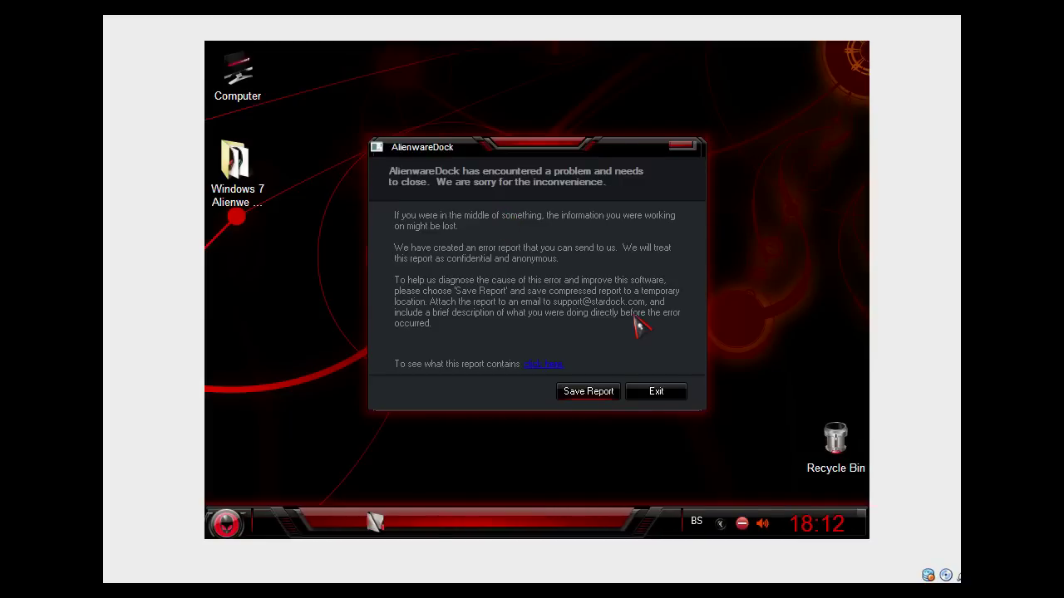
Step: Exit the AlienwareDock crash message and bring up the desktop context menu
left_click(661, 396)
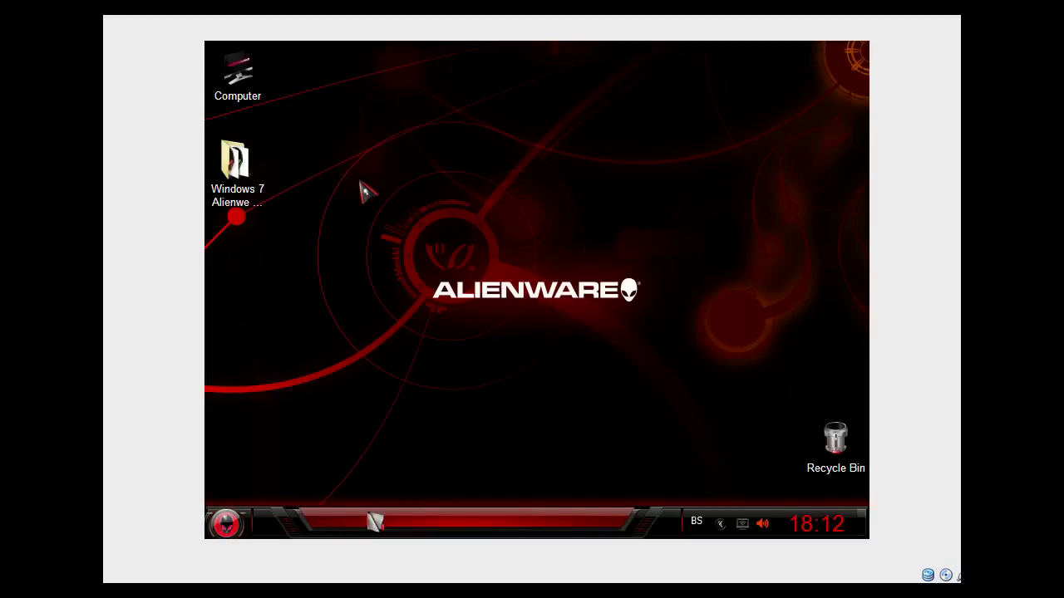
right_click(381, 156)
right_click(405, 201)
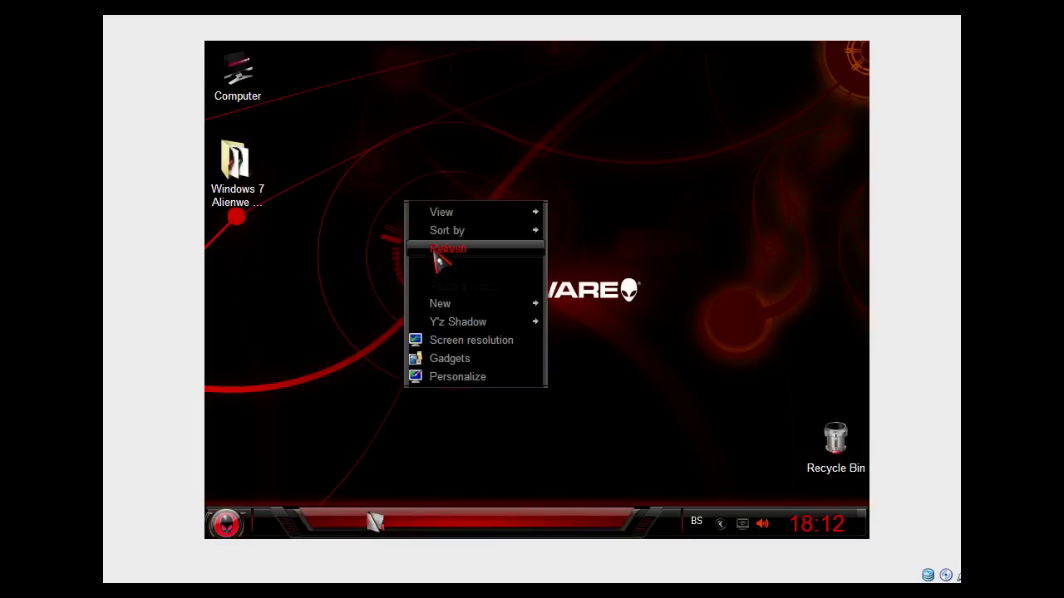
Step: Close the reskinned Computer window and show the red Alienware Start menu
mouse_move(475, 326)
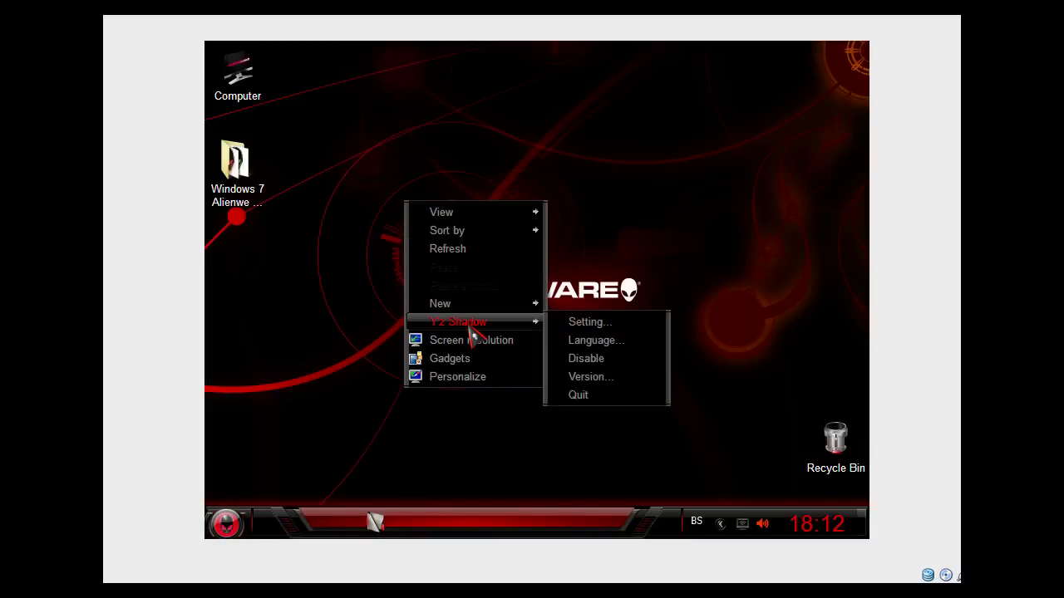
left_click(332, 173)
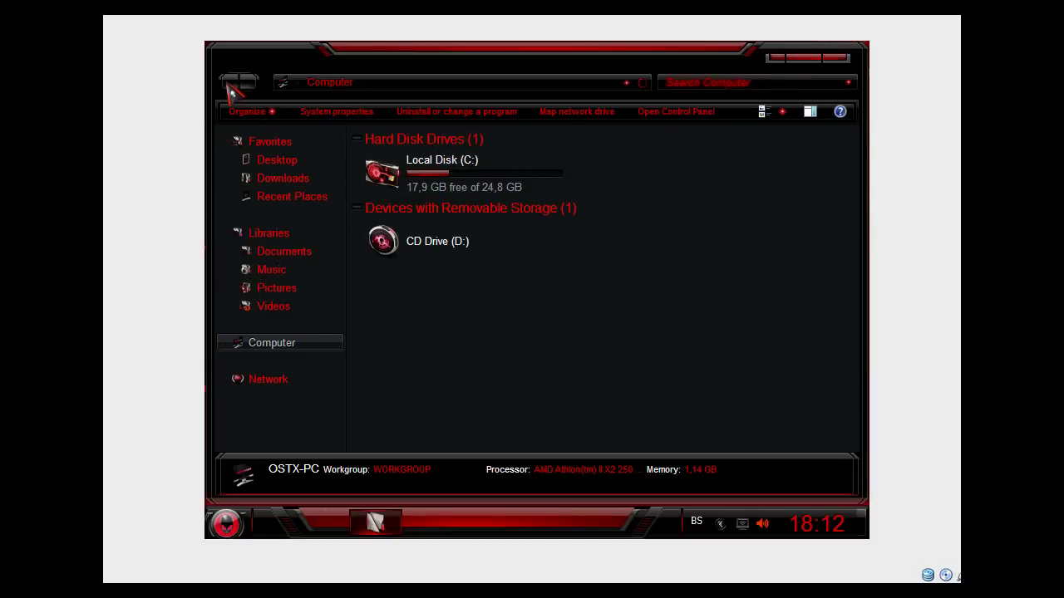
left_click(839, 63)
left_click(225, 524)
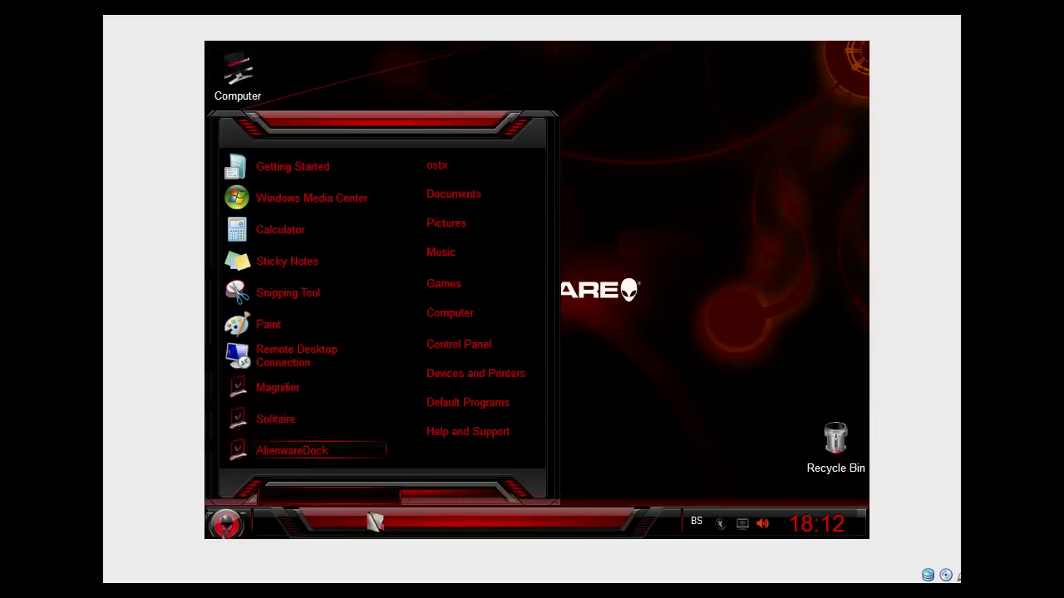